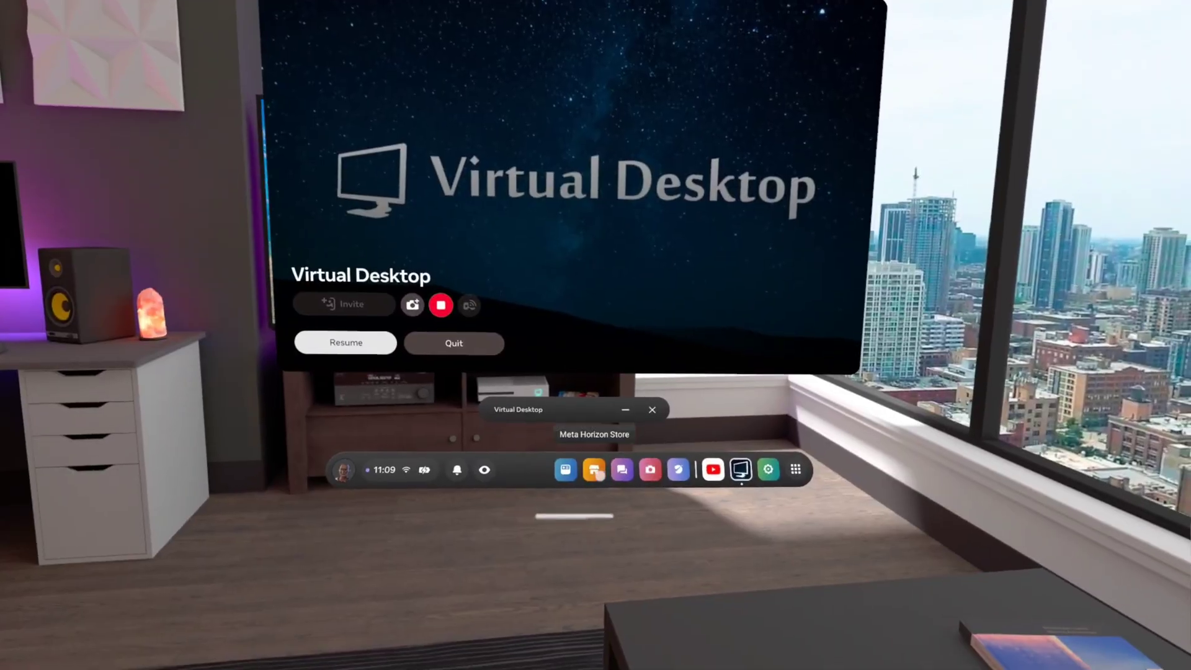
# Open the Meta Horizon Store and search it for Virtual Desktop
pyautogui.click(595, 470)
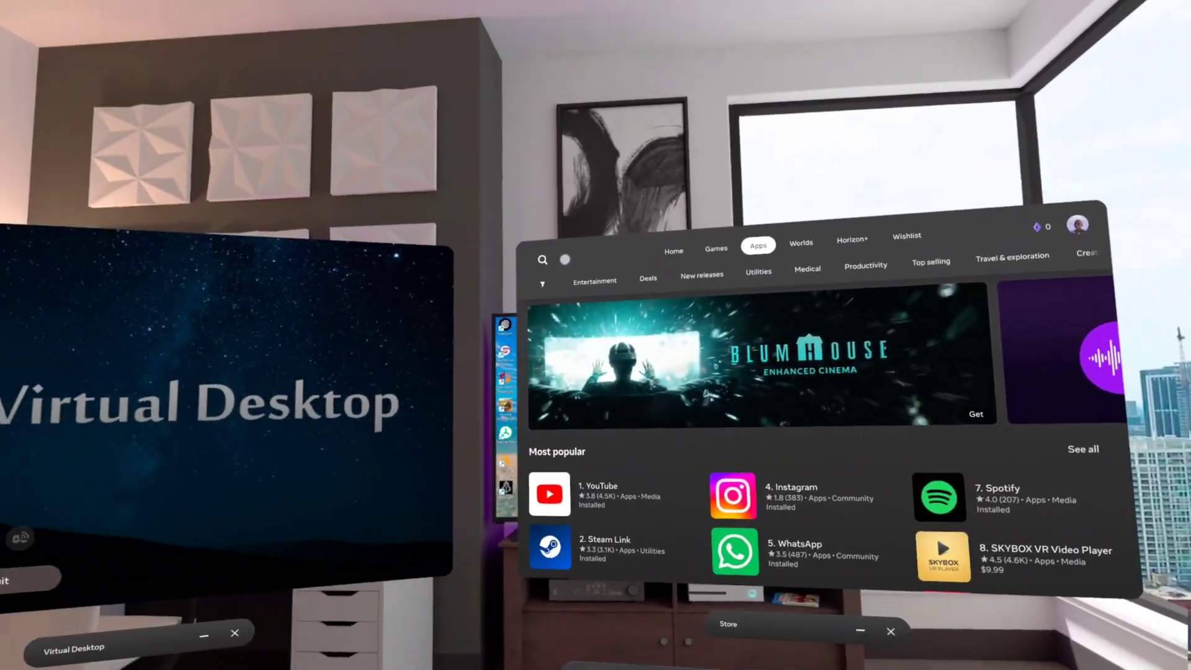
pyautogui.press('Escape')
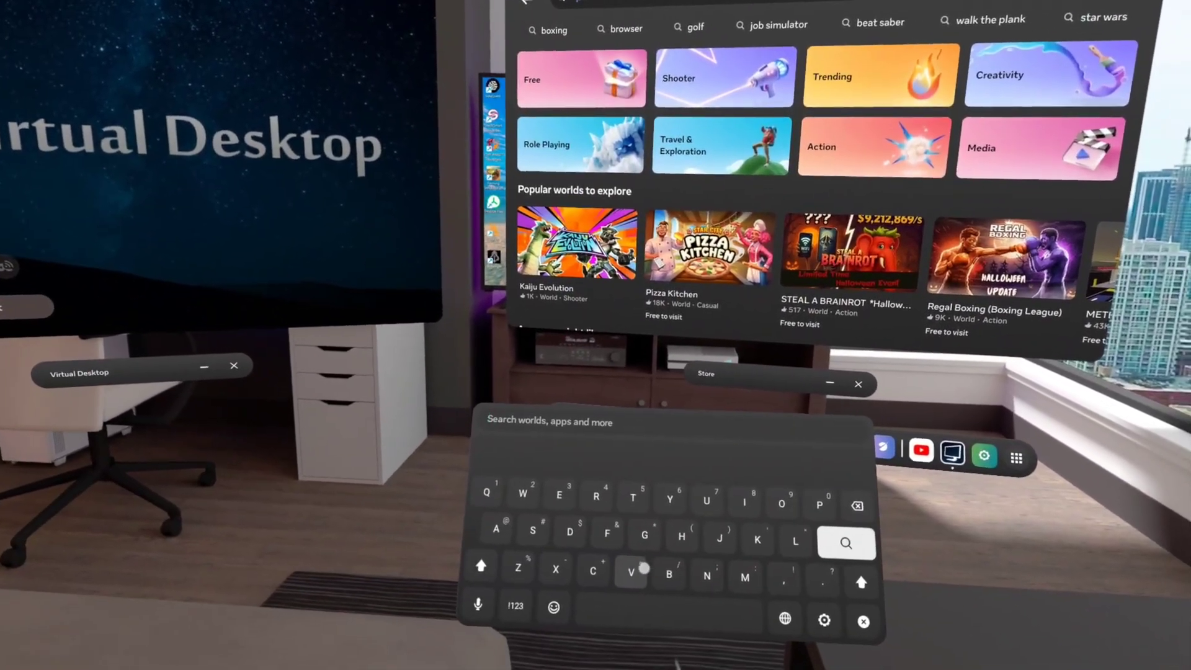
pyautogui.write('virt')
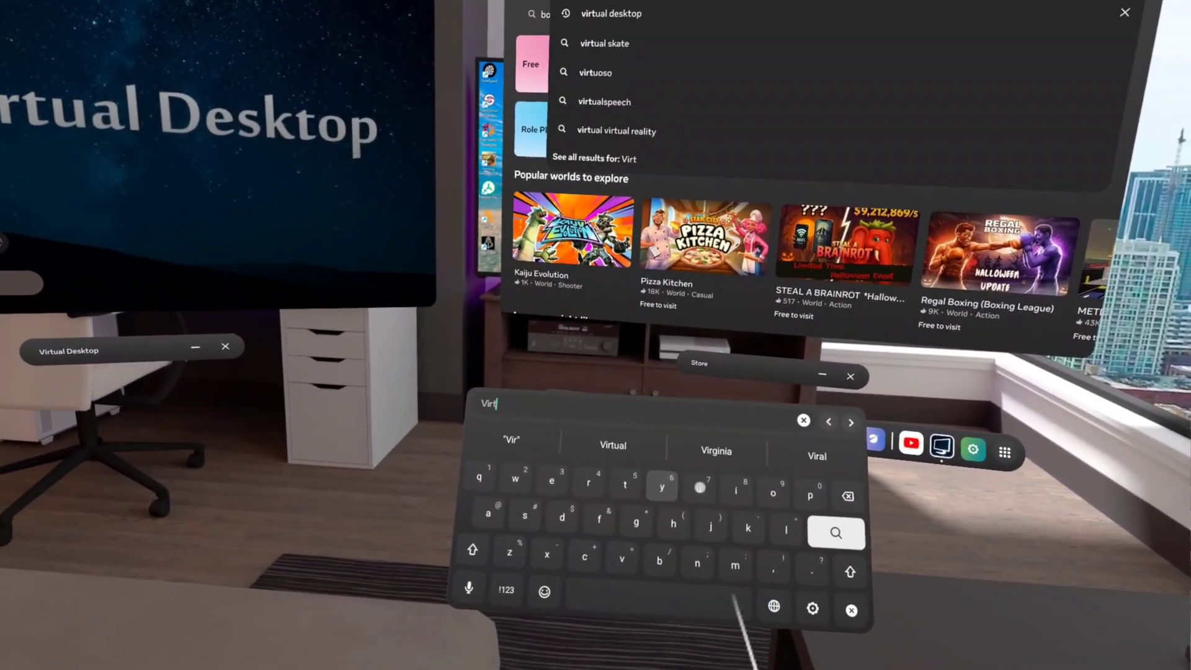
pyautogui.write('u')
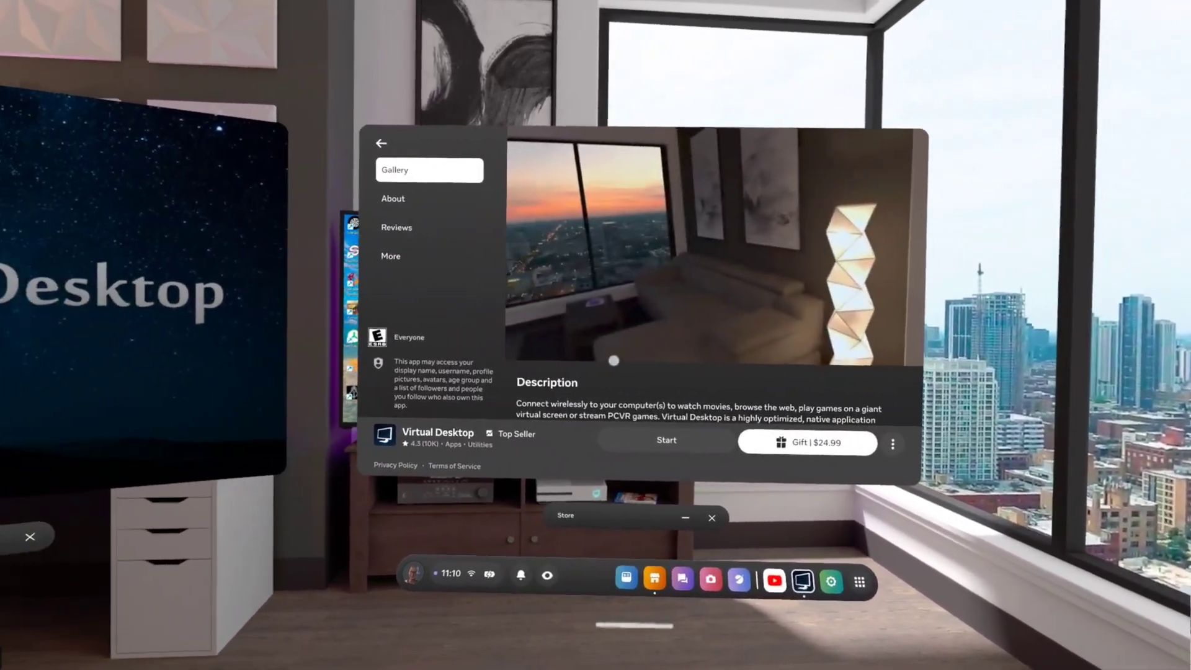
# Look through the gallery and description on the Virtual Desktop store page
pyautogui.scroll(-3, 647, 361)
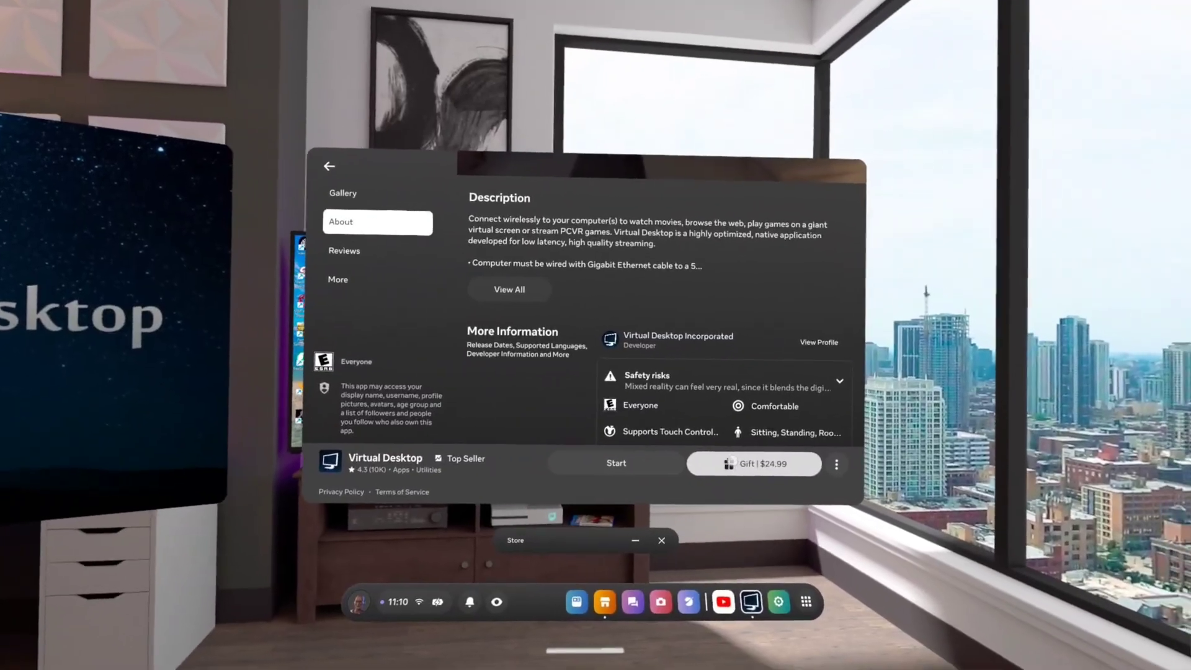
pyautogui.scroll(5, 497, 372)
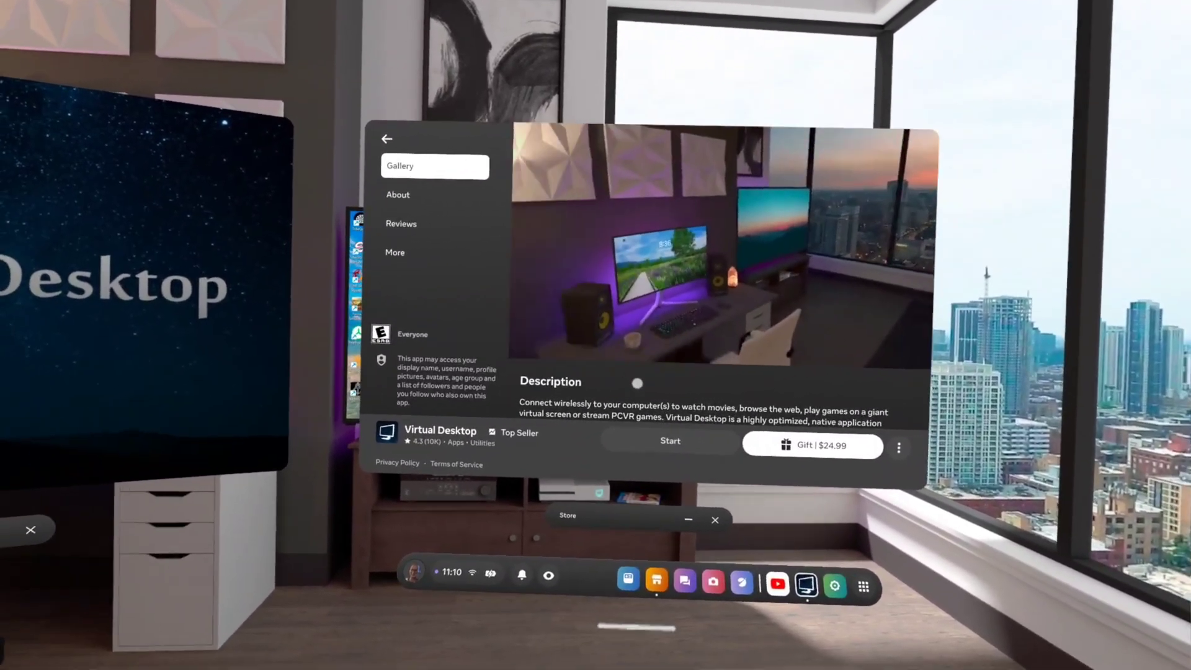
pyautogui.scroll(-5, 621, 379)
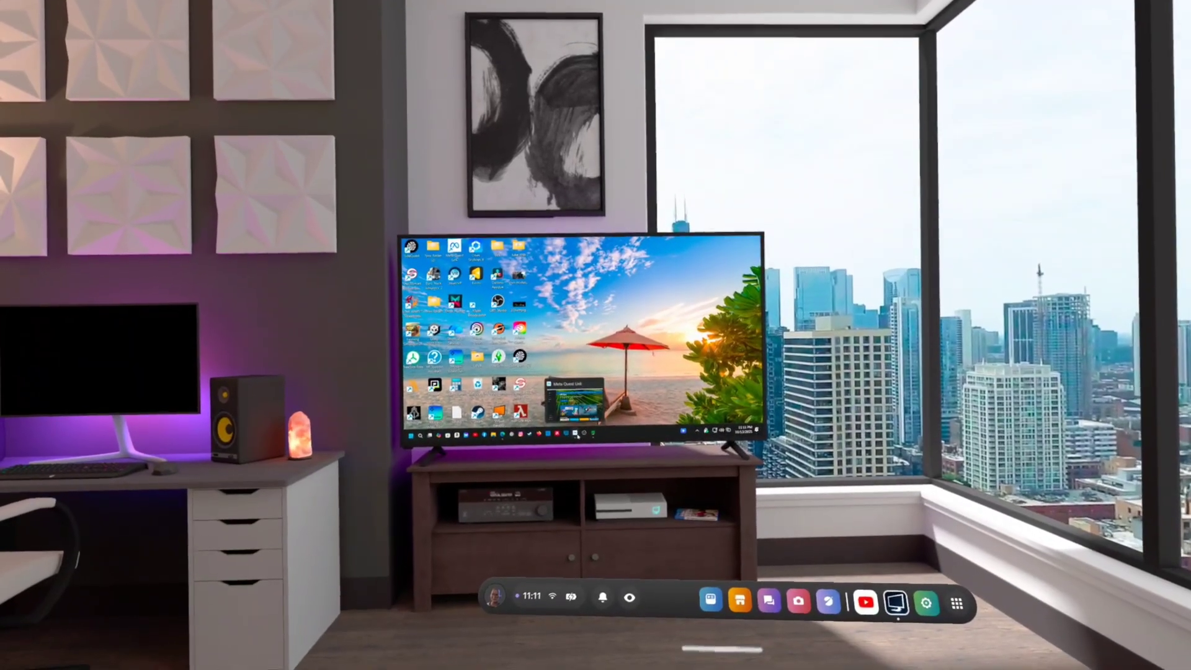
# Switch to the Meta Quest Link app on the streamed computer and view the Meta Quest 3's device details
pyautogui.click(579, 437)
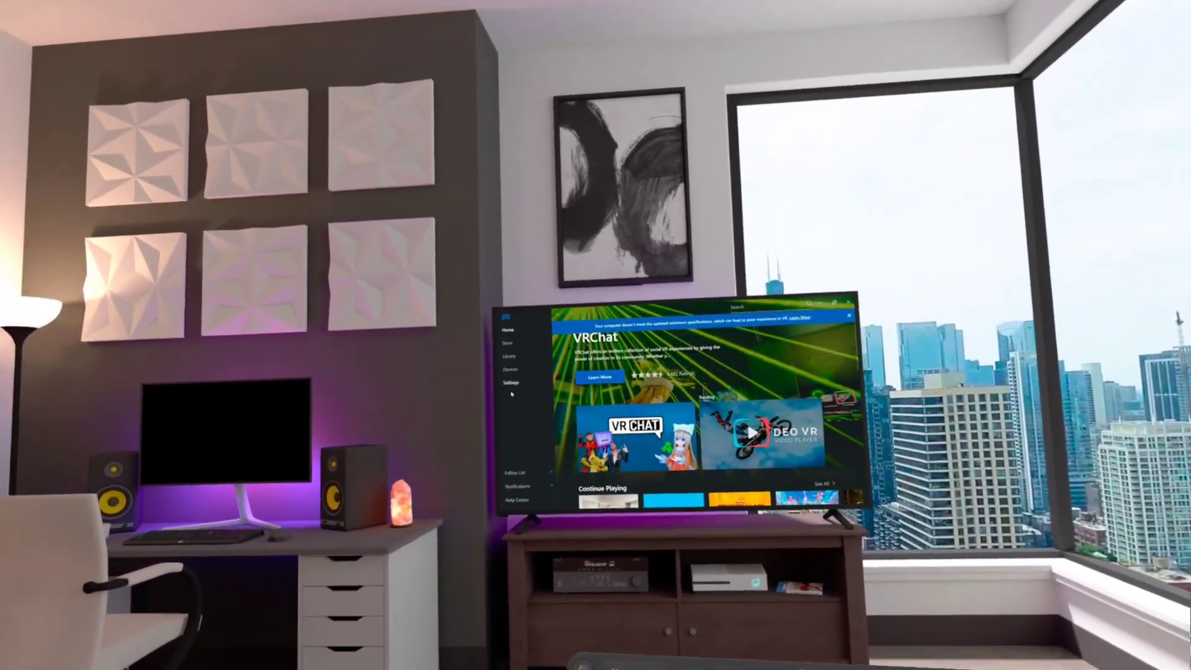
pyautogui.click(510, 369)
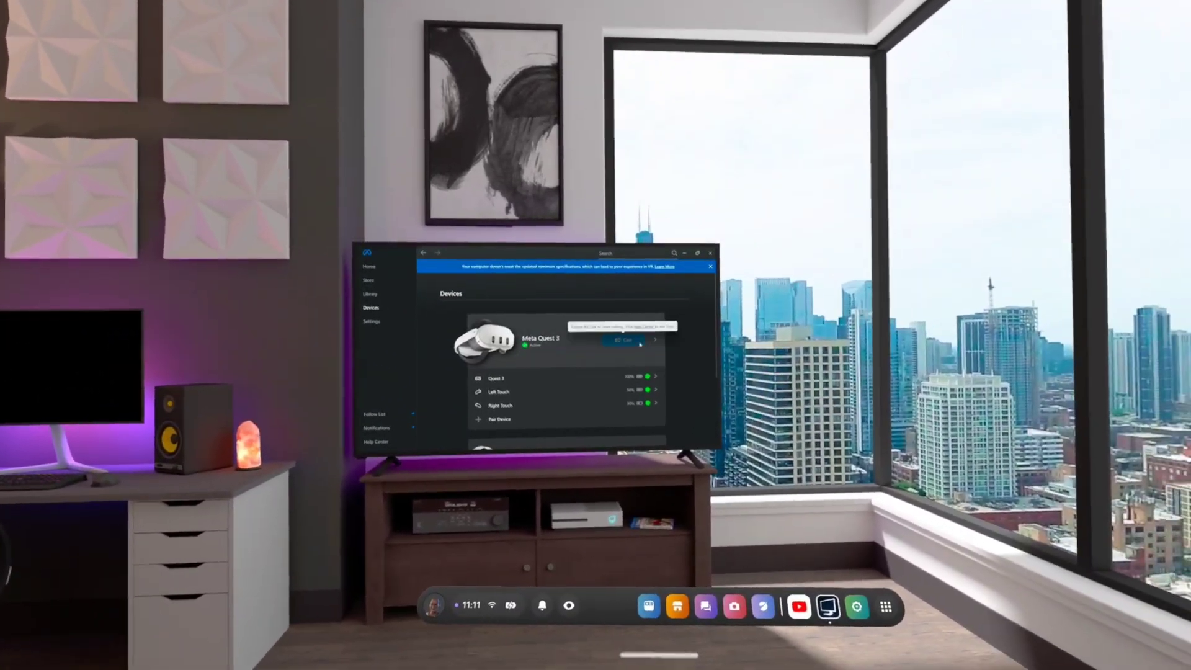
pyautogui.click(552, 355)
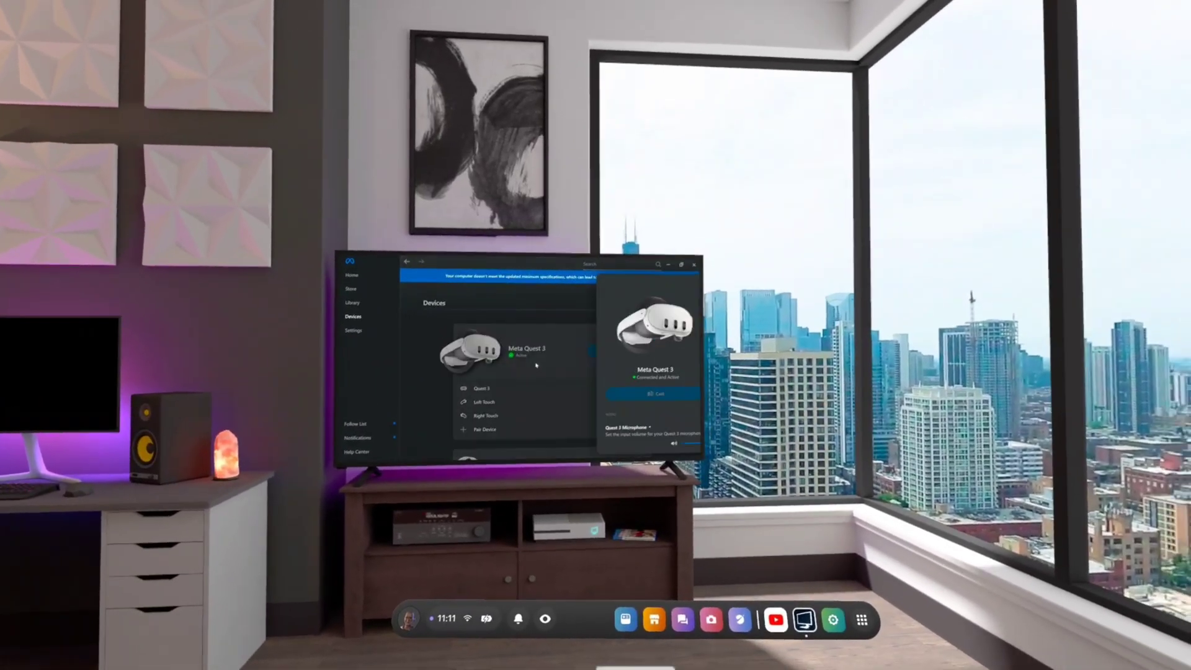
pyautogui.scroll(-3, 667, 372)
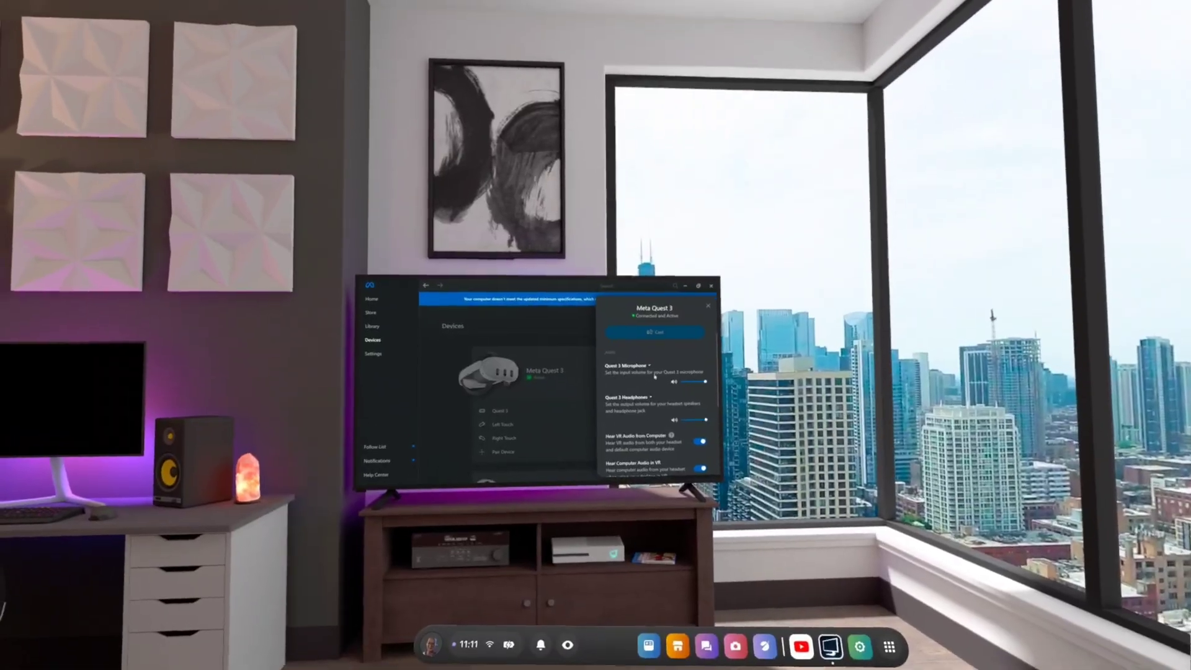
pyautogui.click(708, 305)
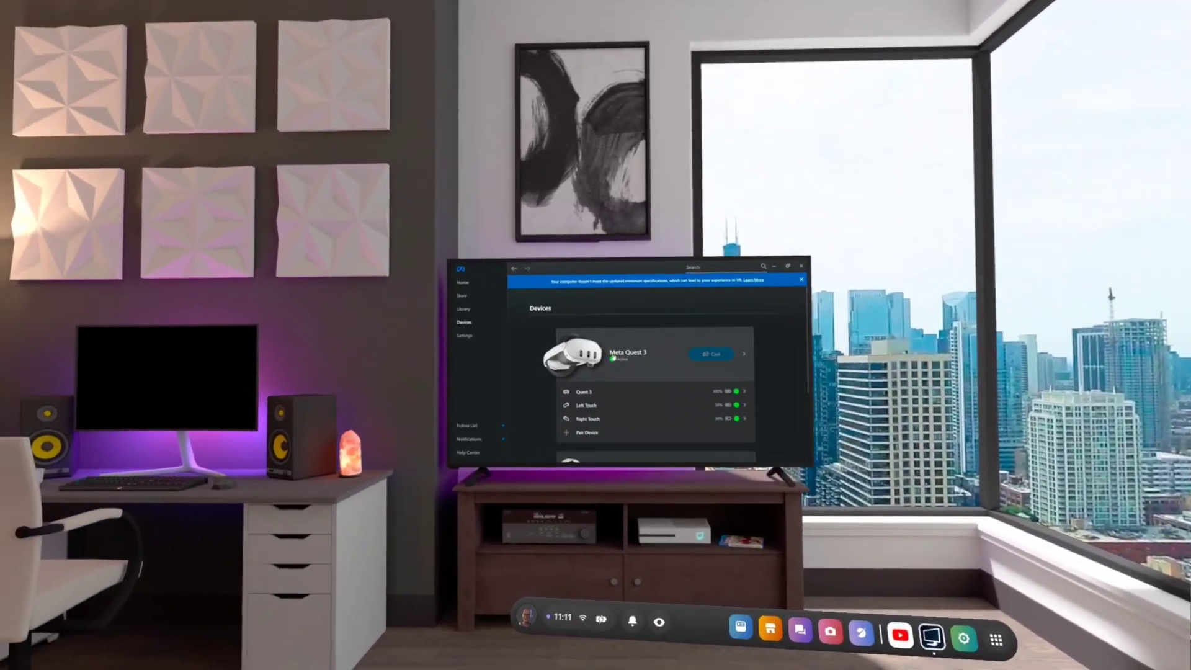
# Review the Meta Quest 3's audio, graphics preferences and device setup options, and close its details
pyautogui.click(639, 376)
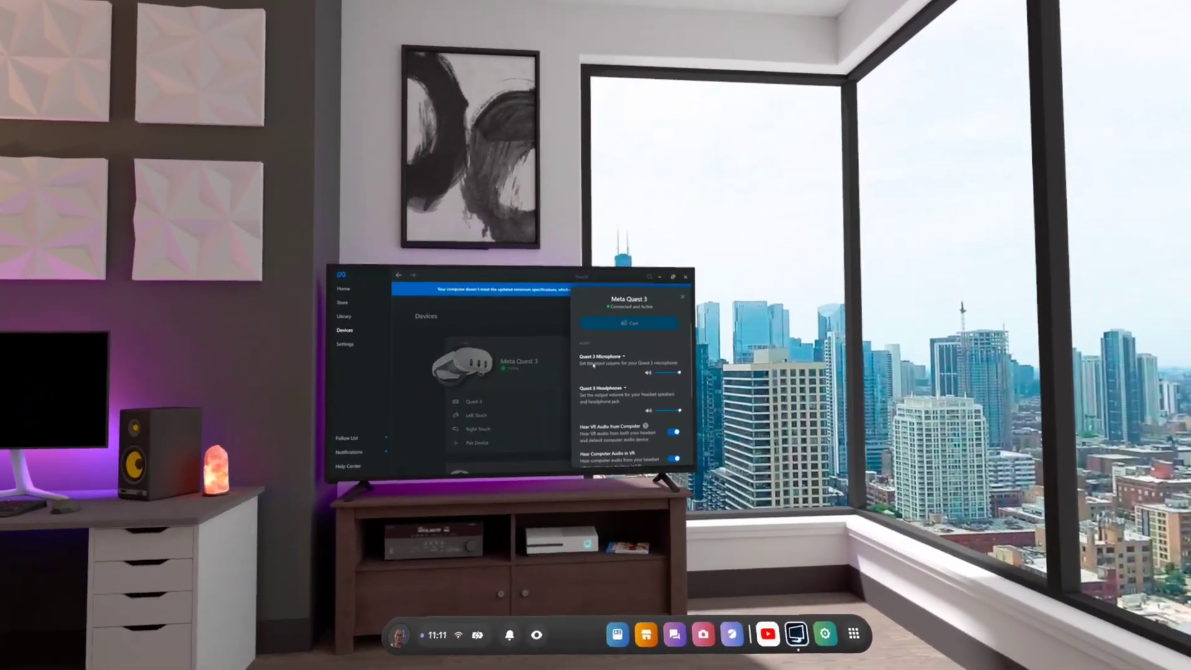
pyautogui.scroll(-2, 594, 366)
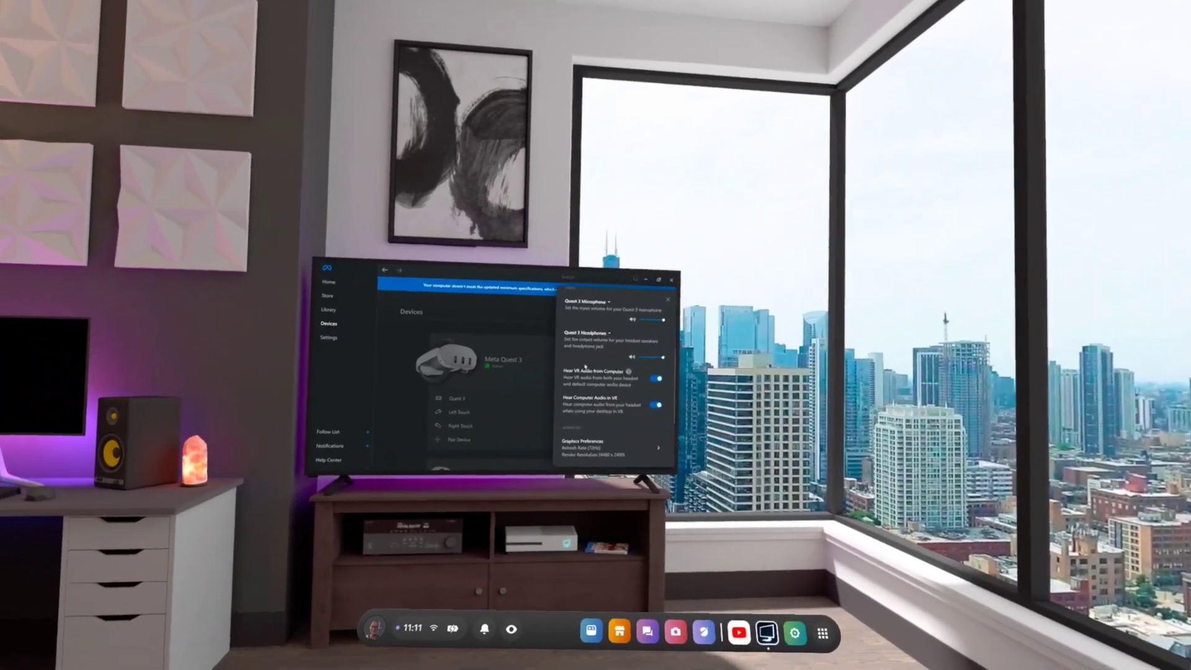
pyautogui.scroll(-2, 585, 367)
pyautogui.click(612, 352)
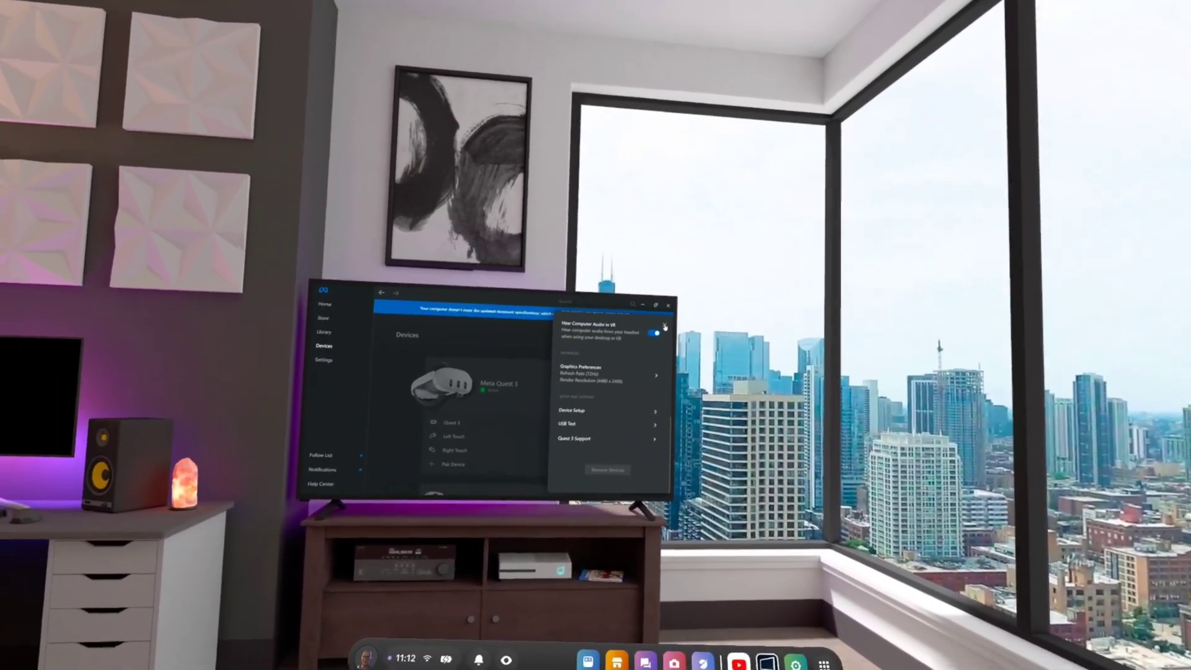
pyautogui.click(664, 317)
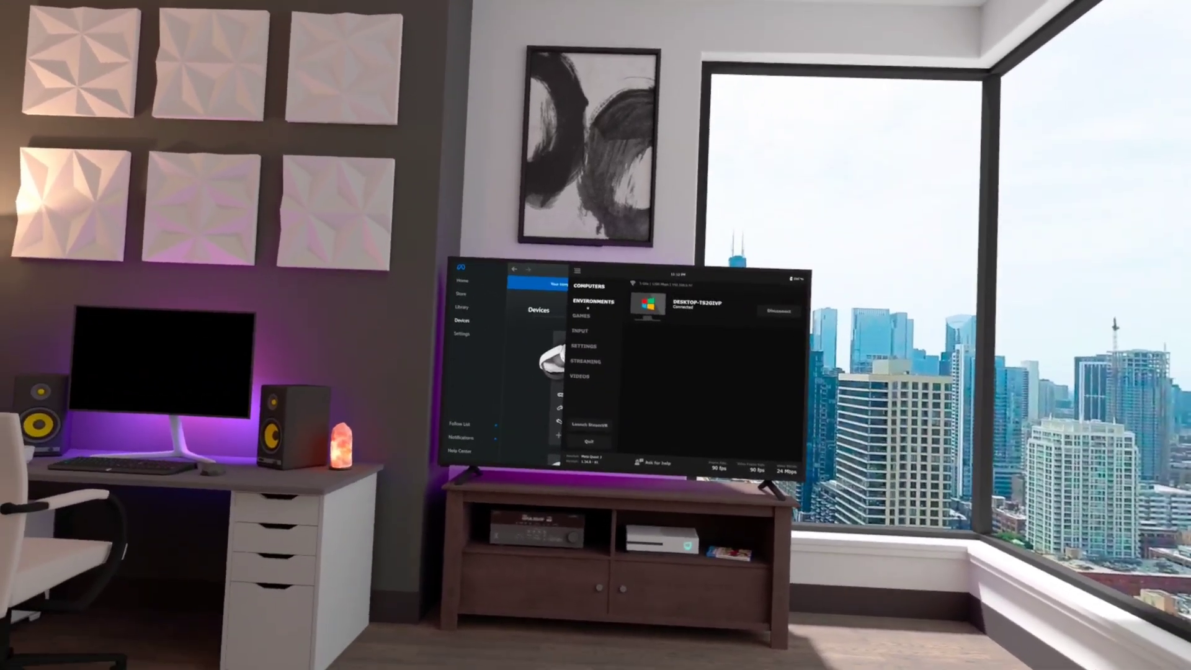
# Examine Virtual Desktop's general settings and its controller input options
pyautogui.click(583, 346)
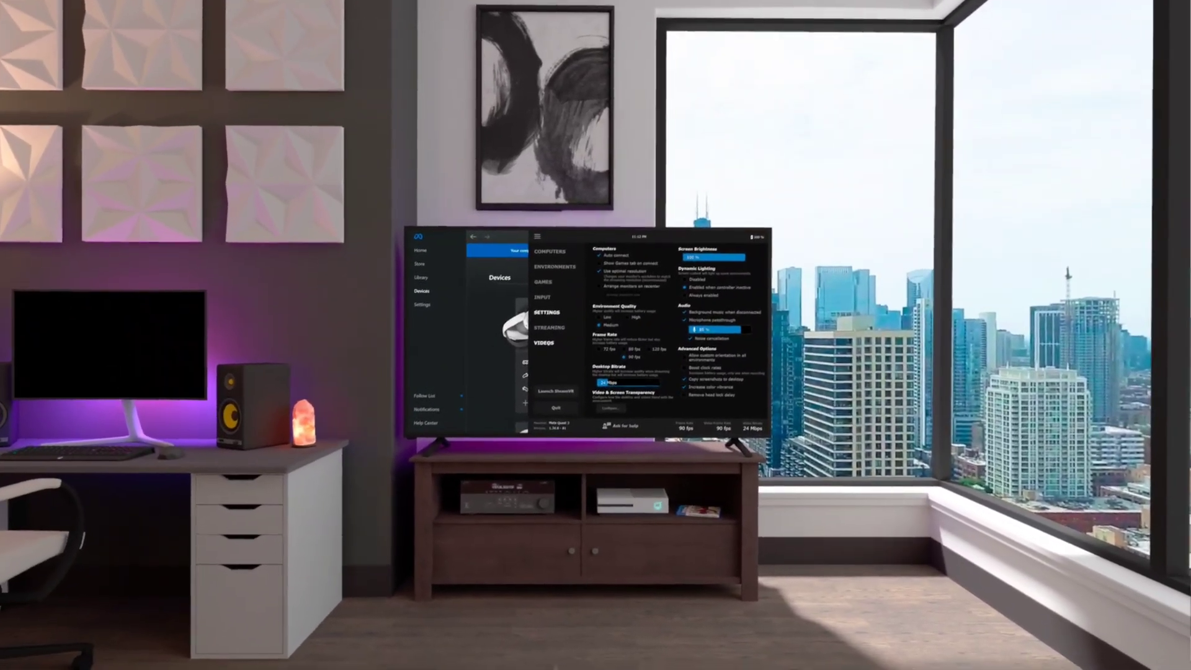
pyautogui.click(544, 342)
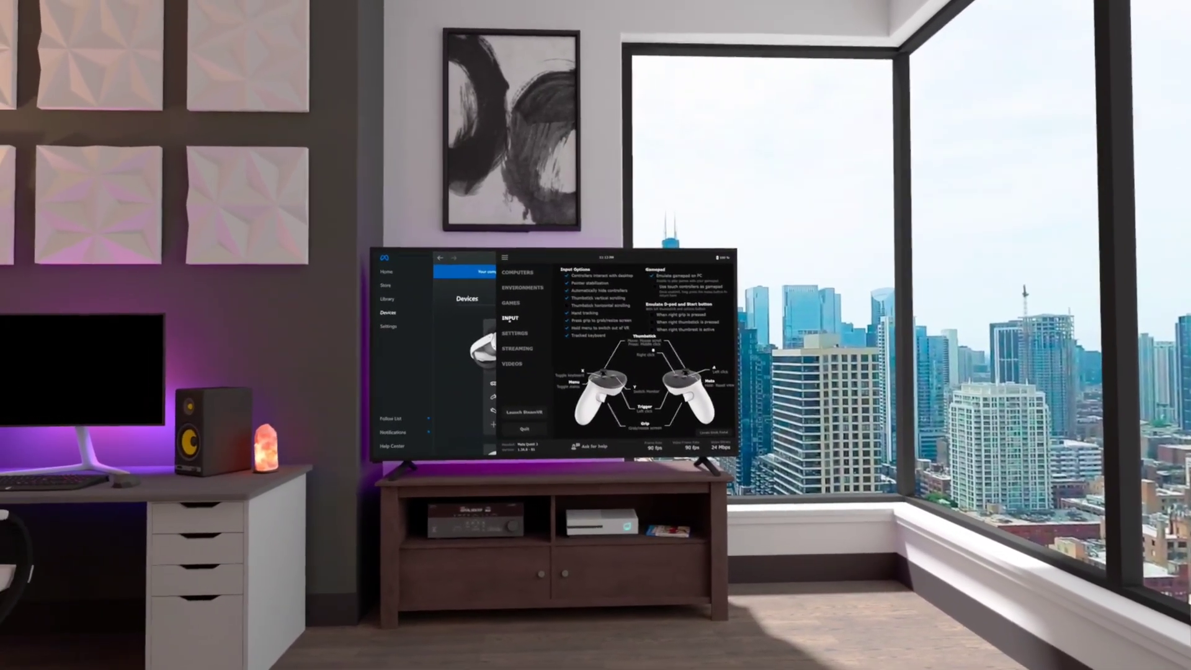
pyautogui.click(519, 304)
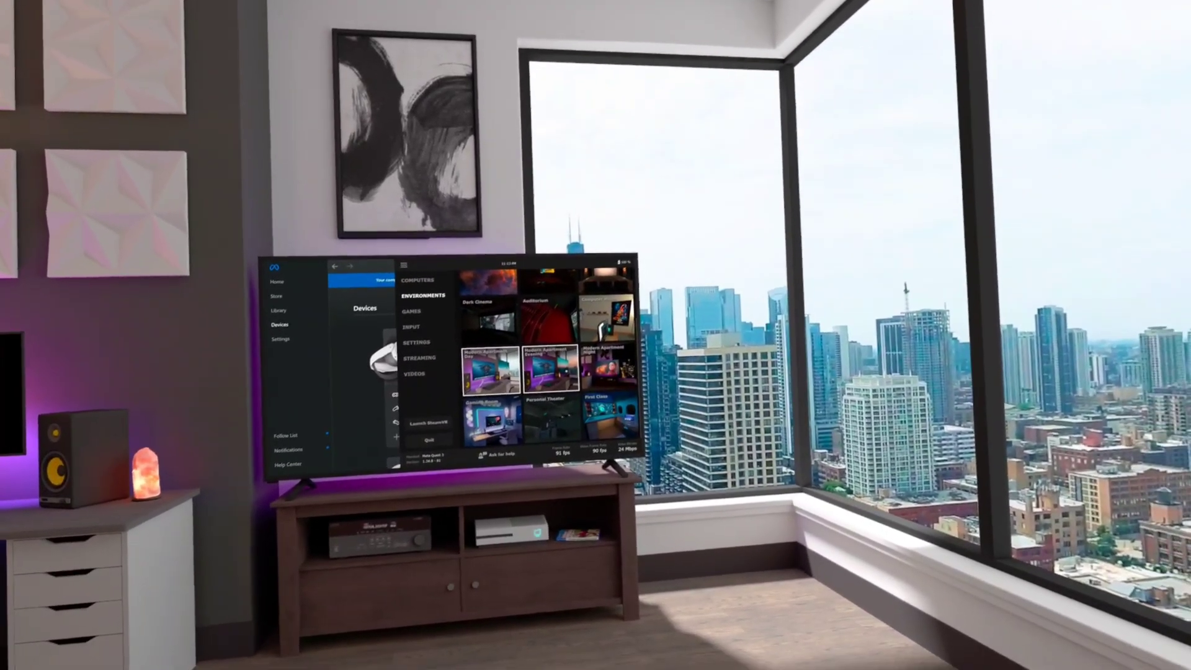
# Load the Modern Apartment Evening and Modern Apartment Night environments, and switch between the night apartment's seats
pyautogui.click(551, 364)
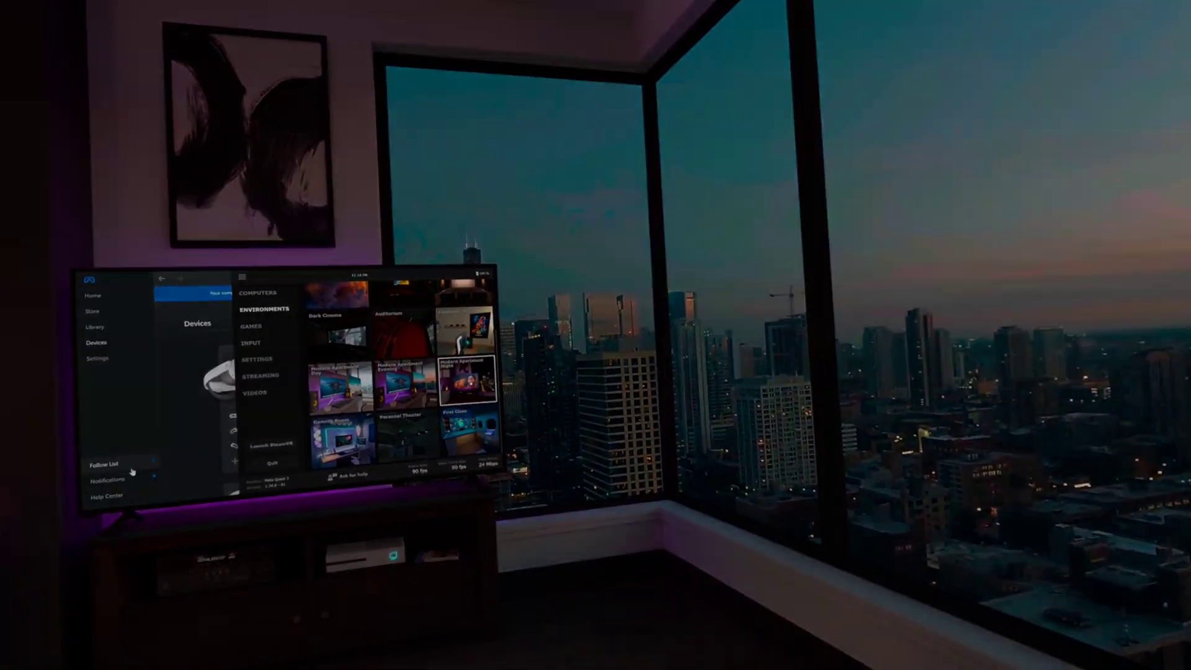
pyautogui.click(468, 380)
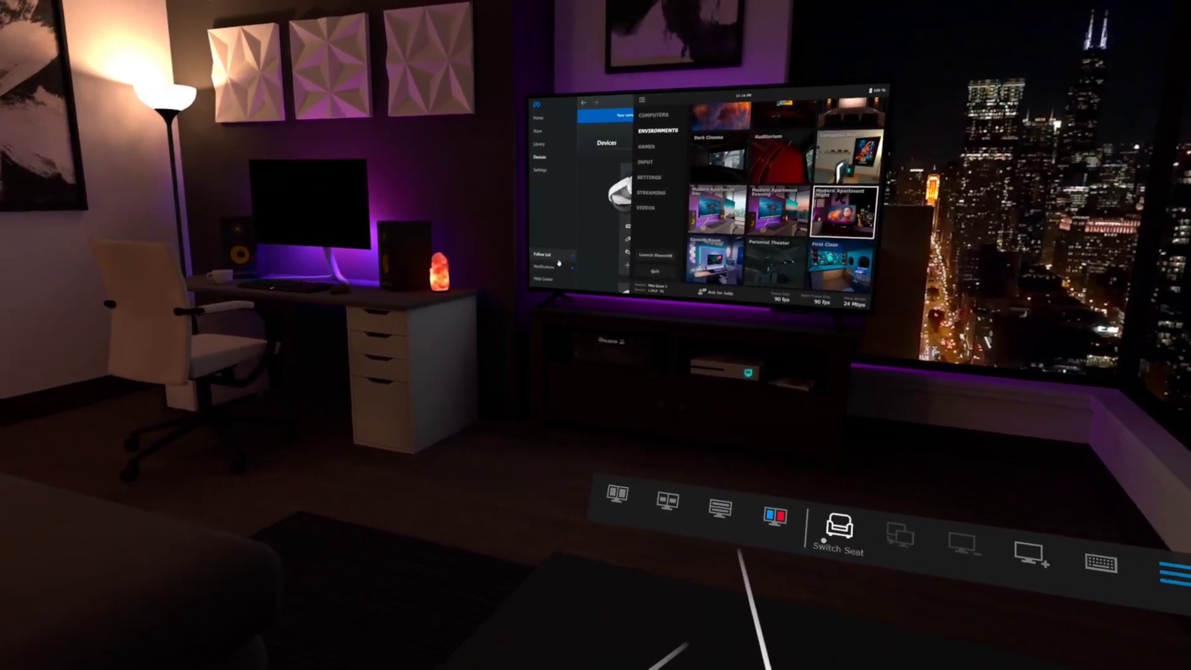
pyautogui.click(839, 527)
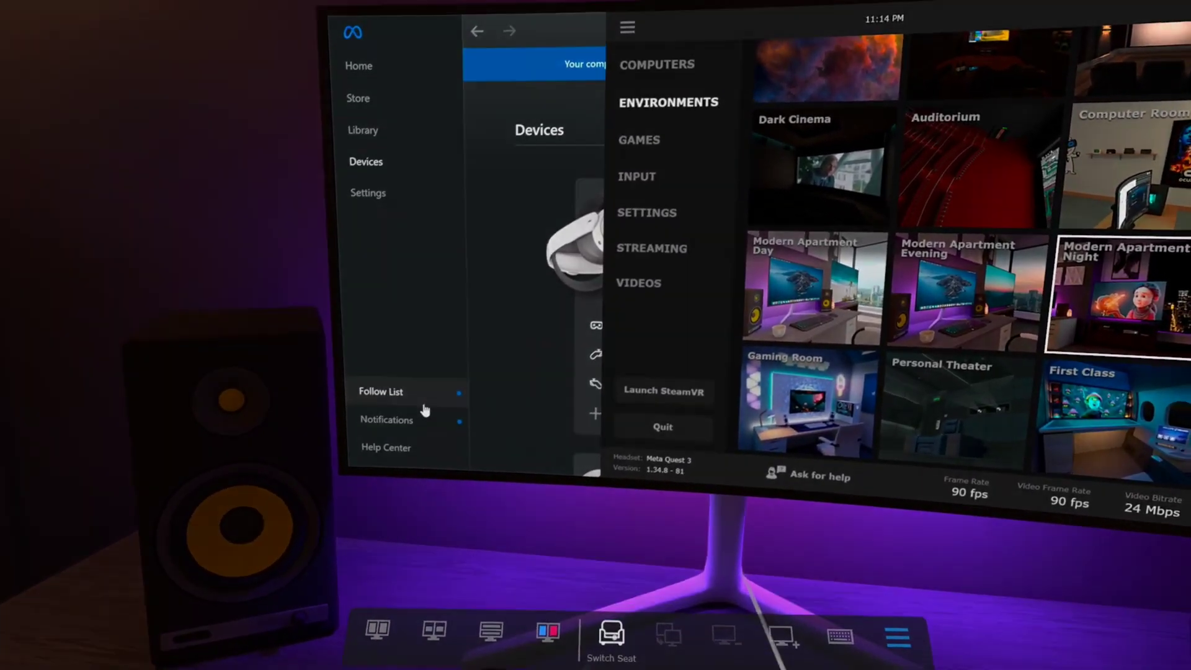
pyautogui.click(615, 597)
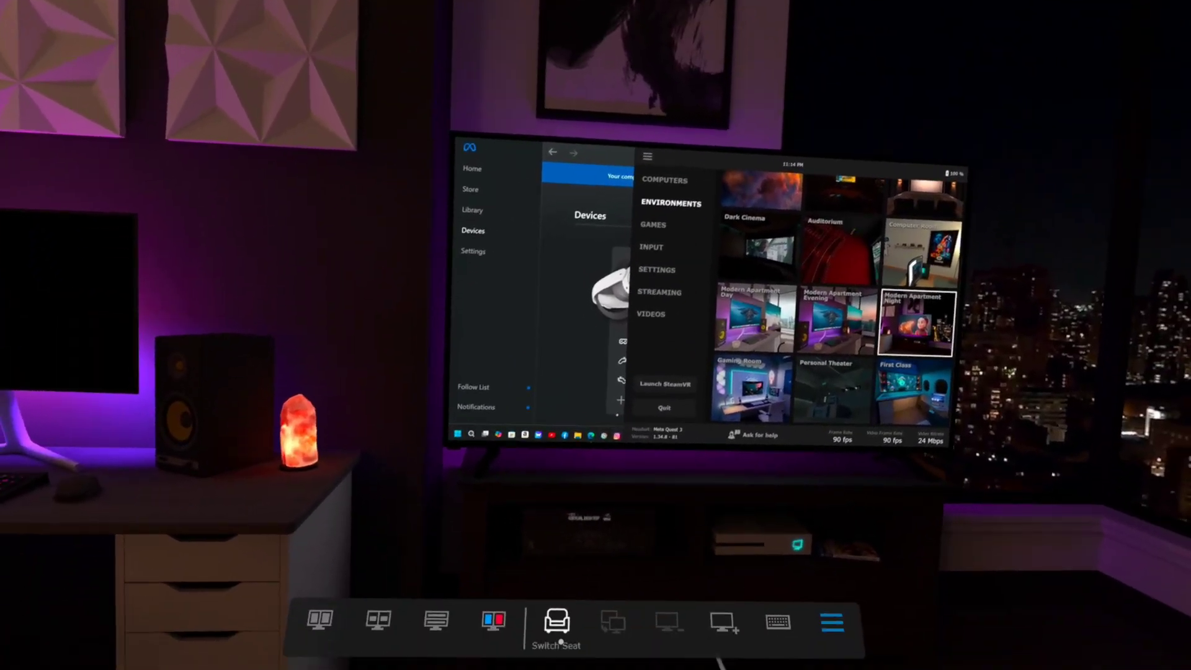
pyautogui.click(582, 622)
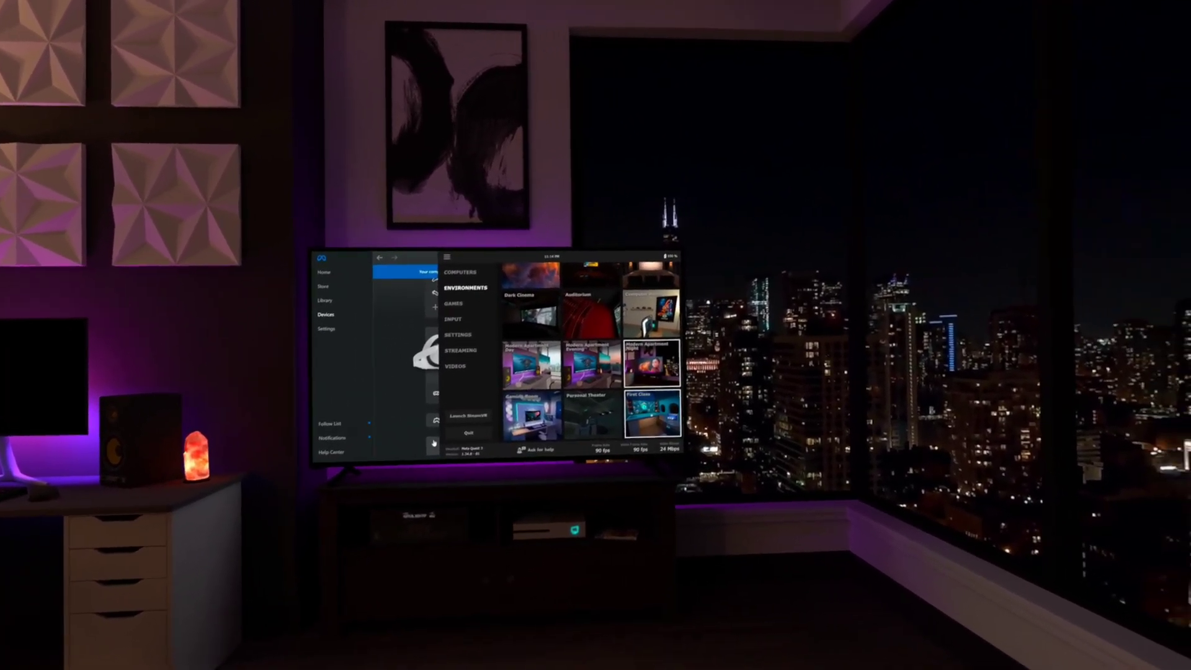
# Load the First Class environment, and select the Personal Theater environment after it
pyautogui.click(650, 407)
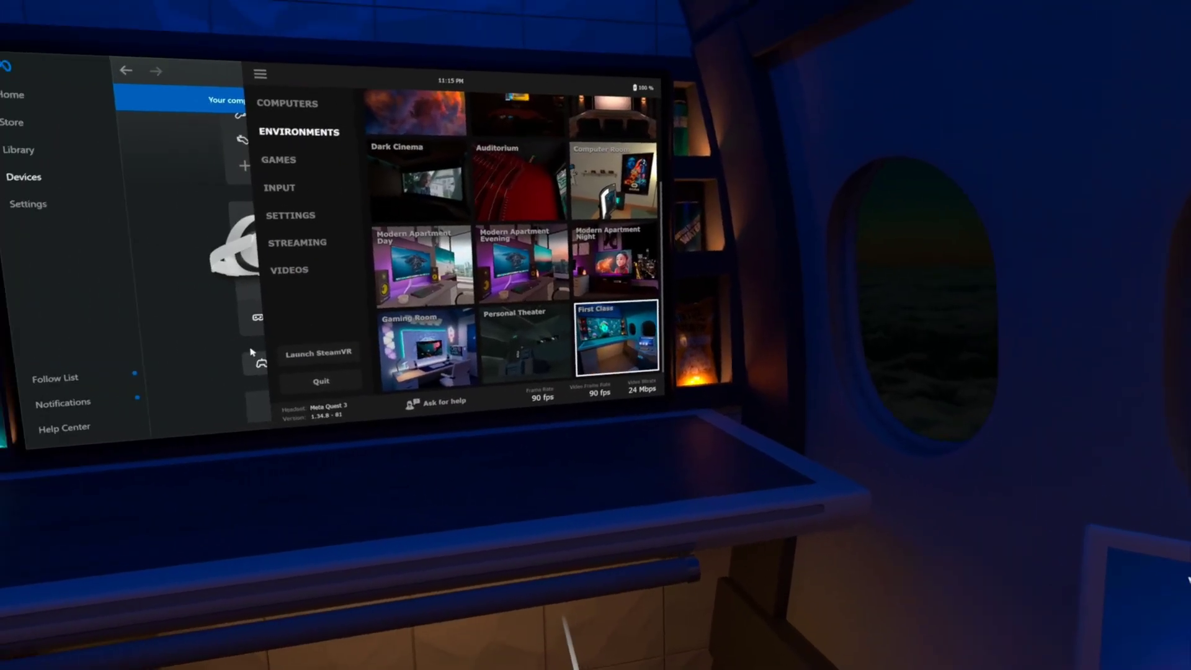
pyautogui.press('super')
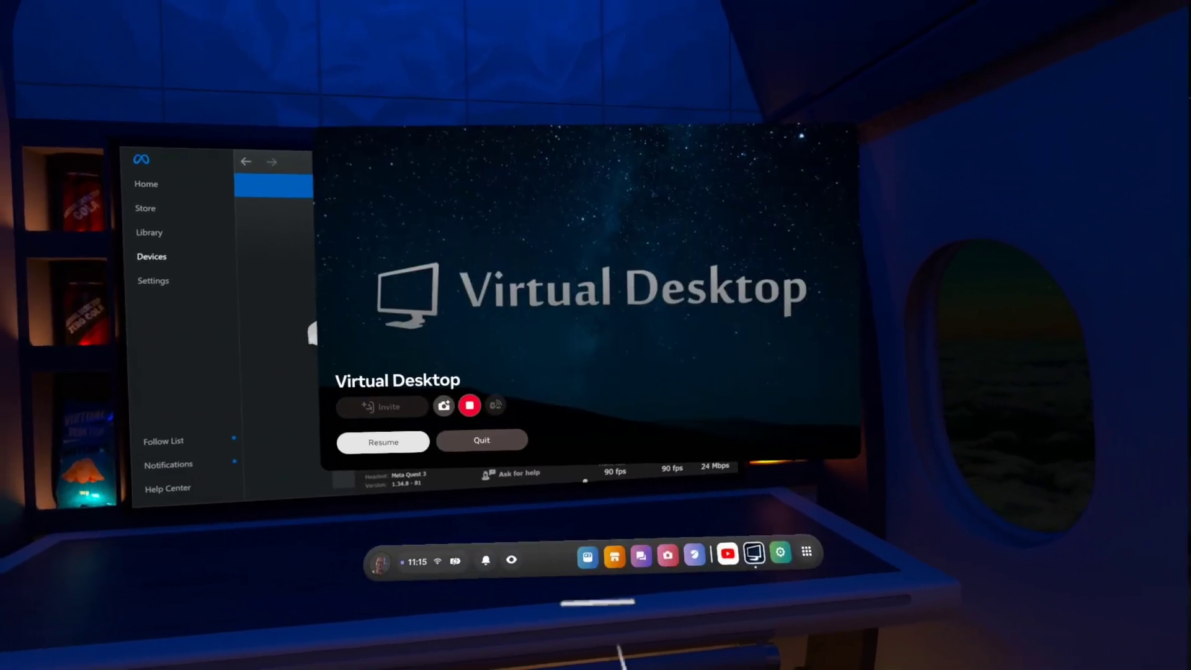
pyautogui.click(807, 543)
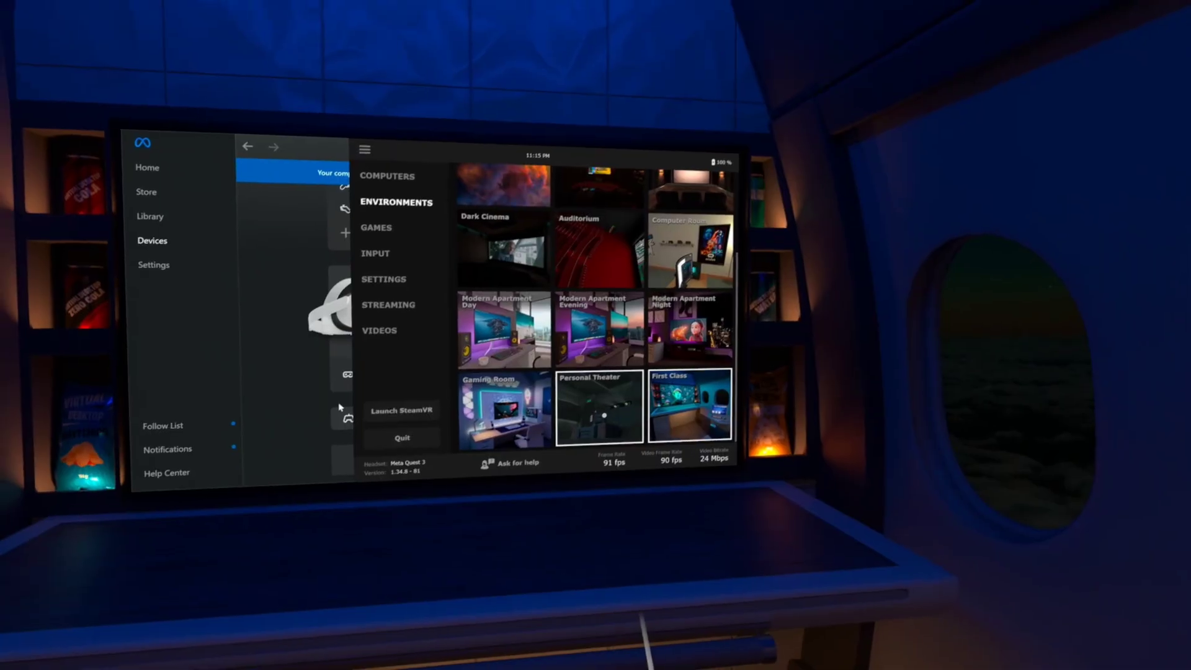
pyautogui.click(594, 410)
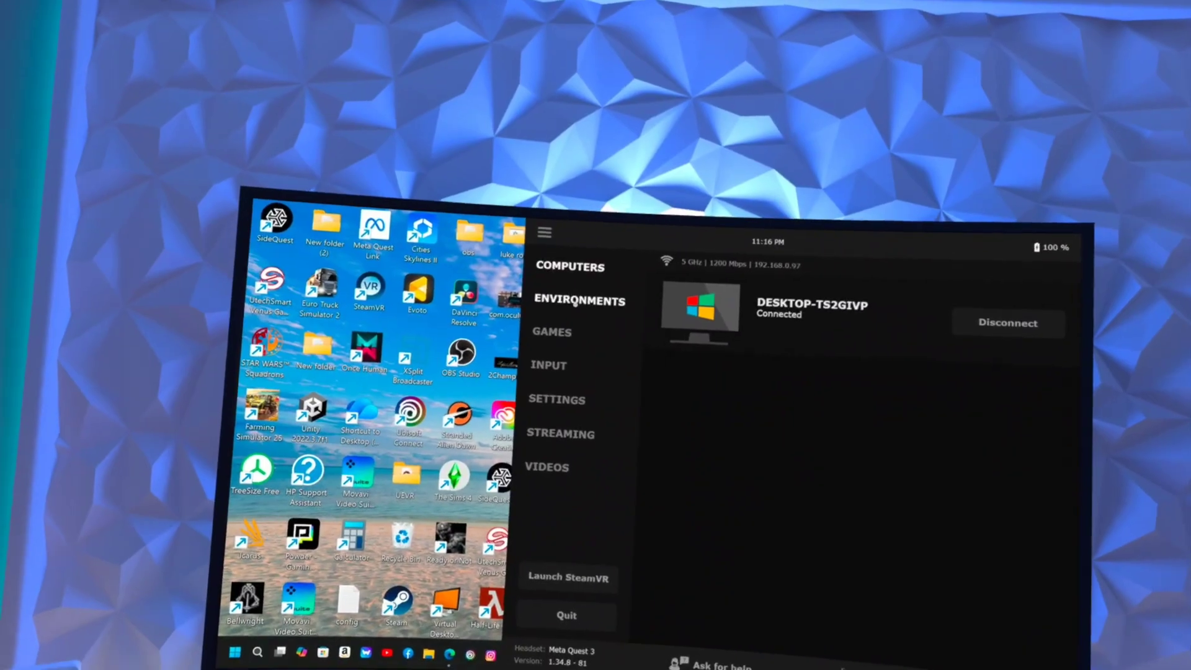
# Open the list of available virtual environments
pyautogui.click(575, 303)
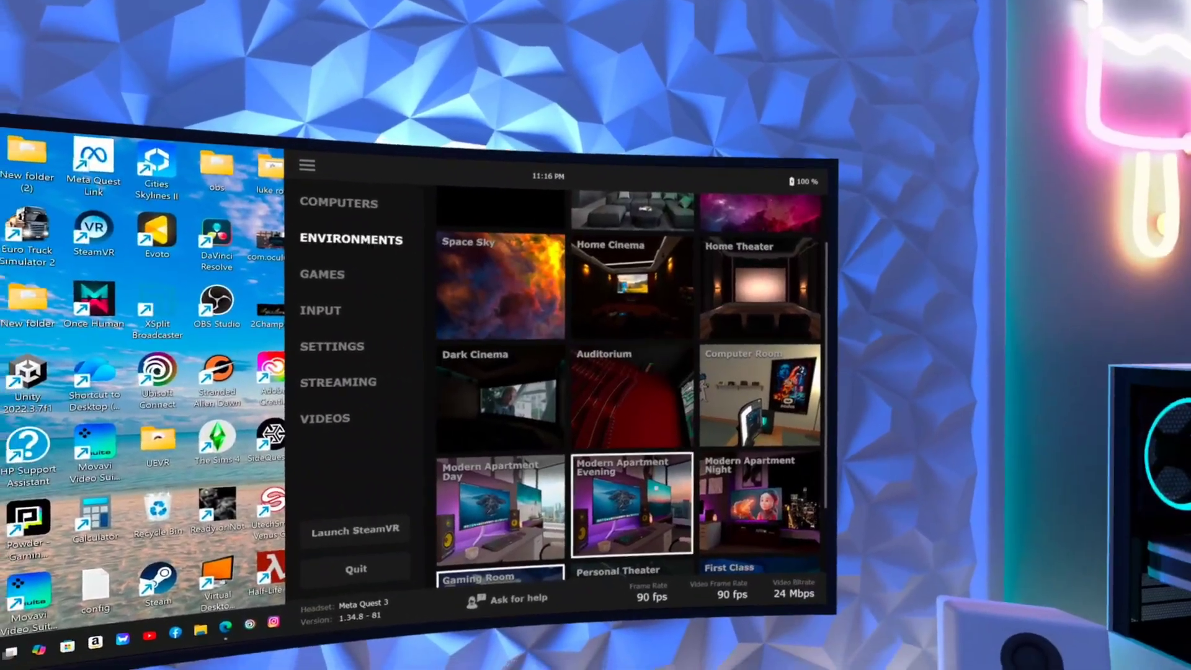